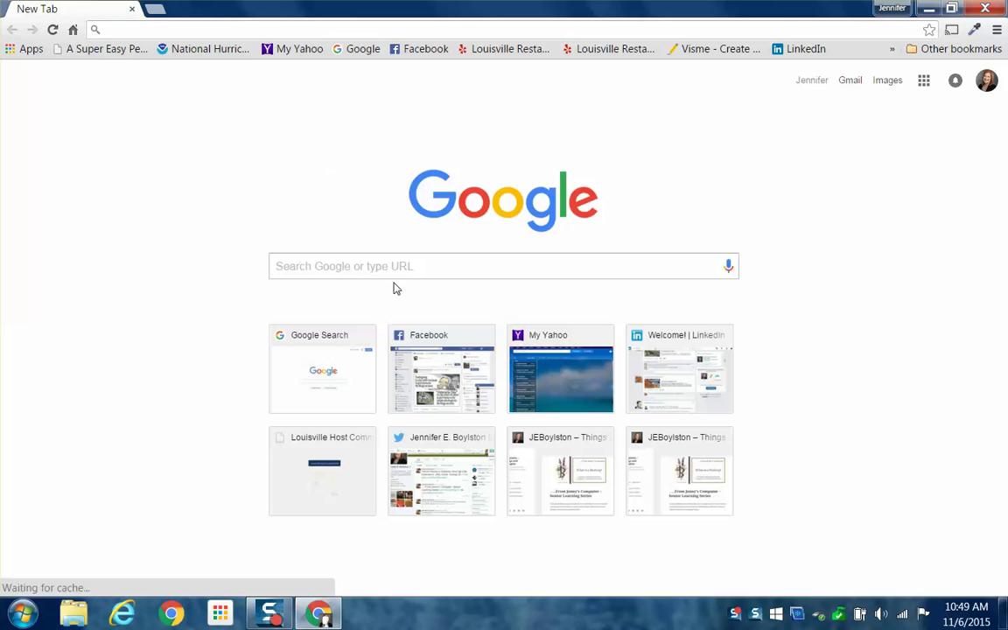
Run a Google search for 'youtube' in Chrome and scroll the results down and back up.
left_click(338, 264)
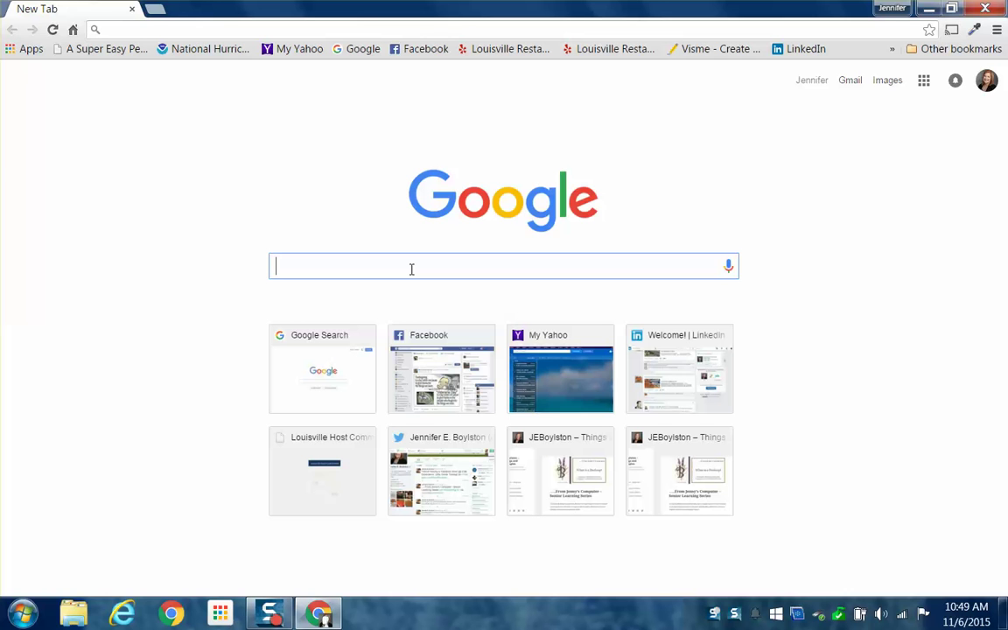
type("youtu")
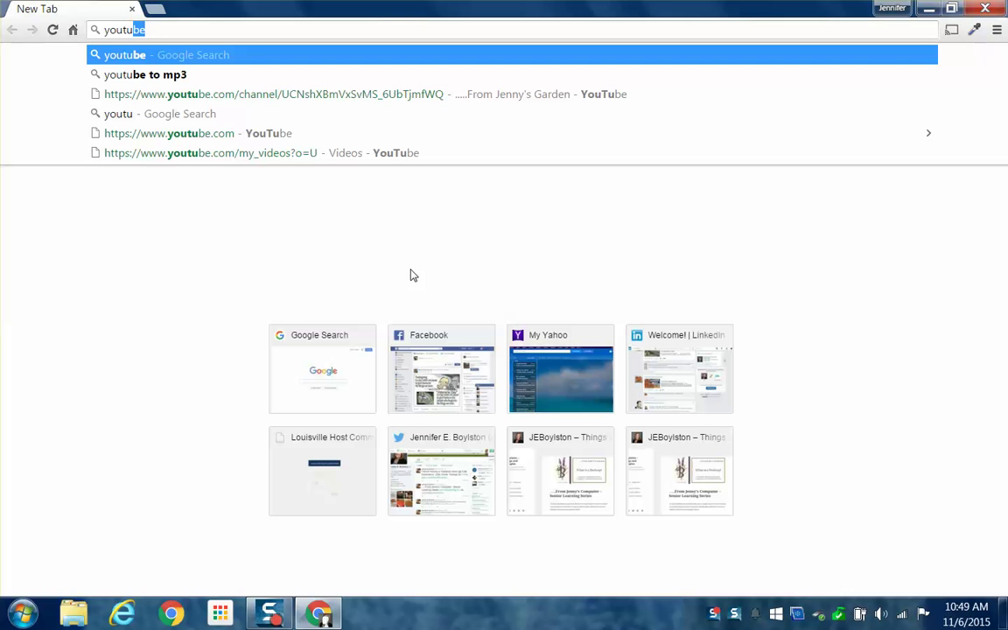
type("be")
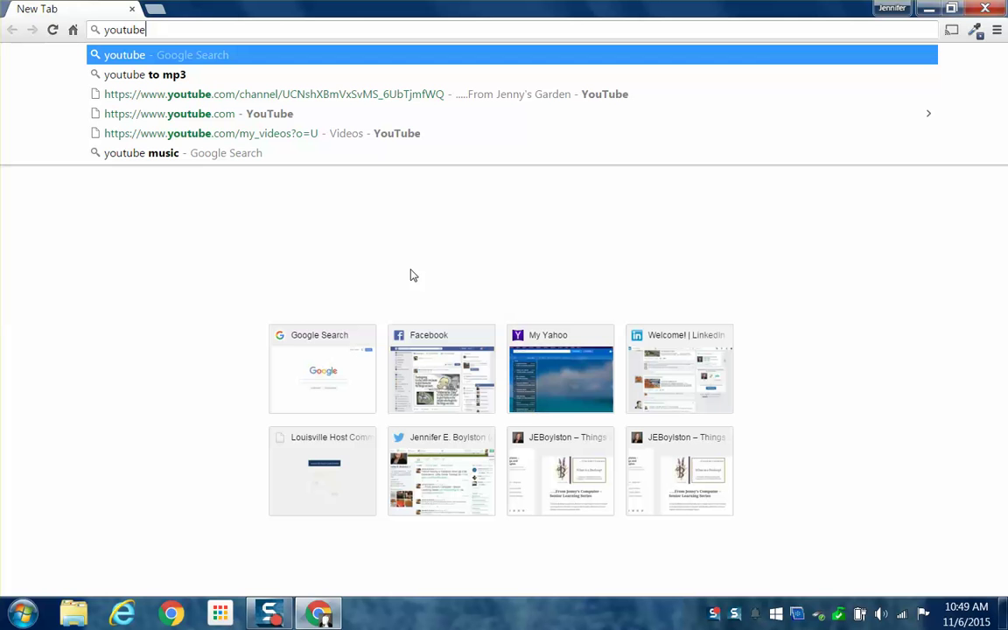
key("Return")
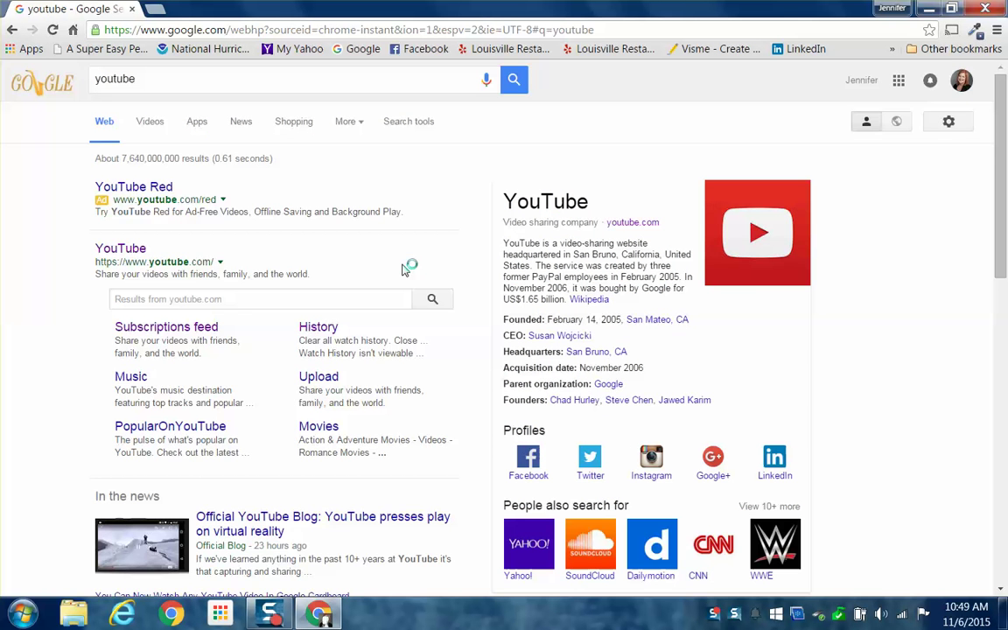
scroll(344, 299, "down", 3)
scroll(346, 302, "down", 3)
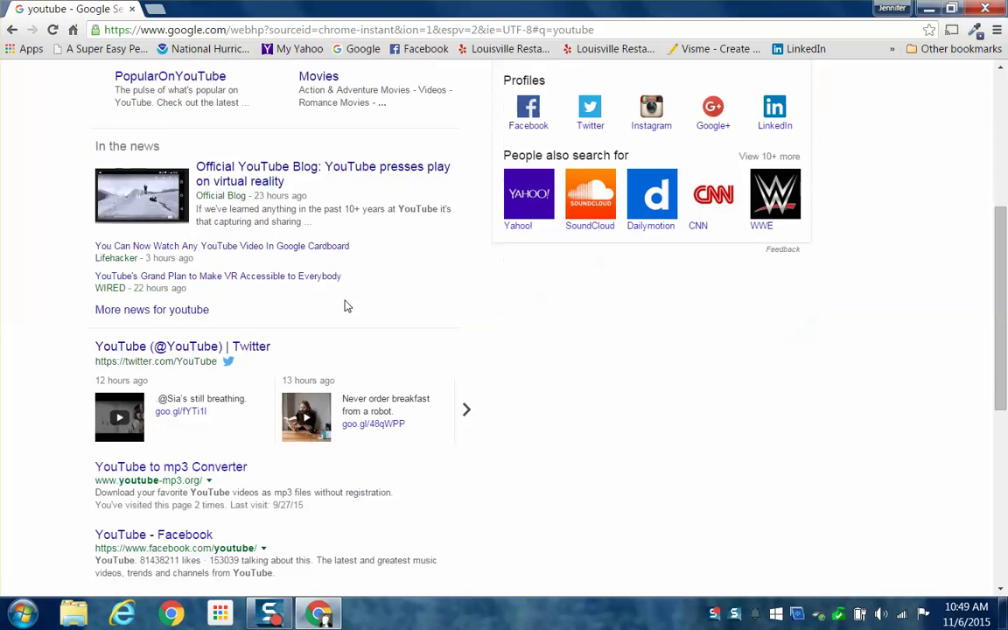
scroll(346, 305, "down", 3)
scroll(346, 305, "up", 5)
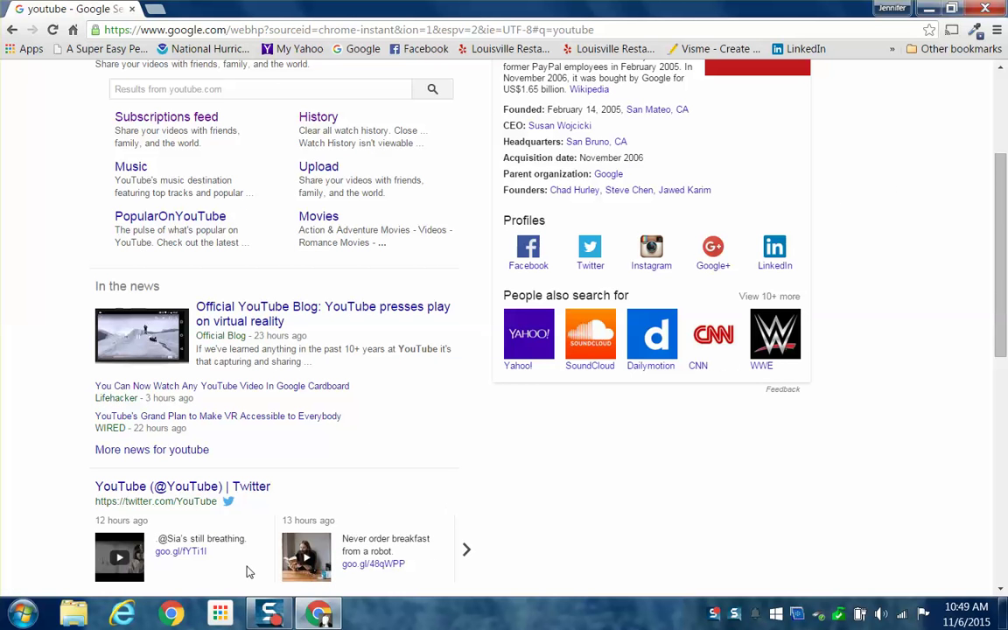
Launch Microsoft Word 2010 from the Start menu to get a blank Document1.
left_click(23, 613)
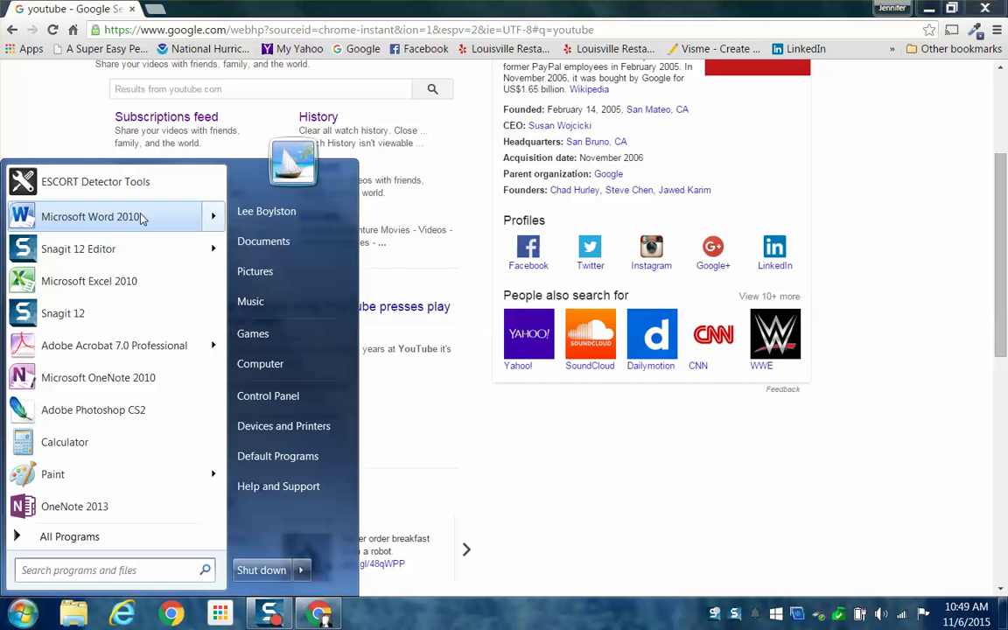
mouse_move(140, 217)
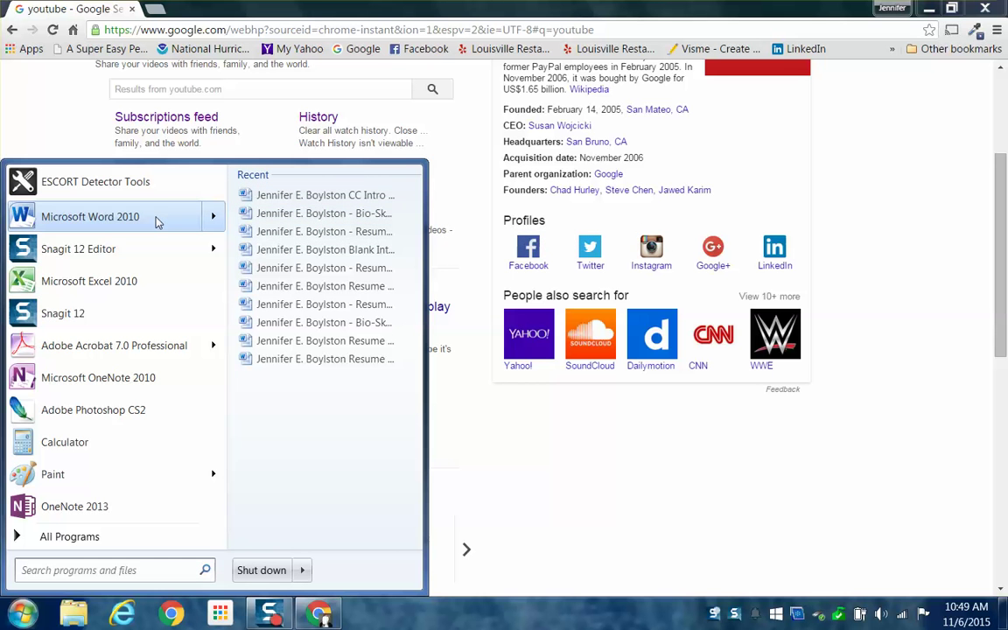
key("Escape")
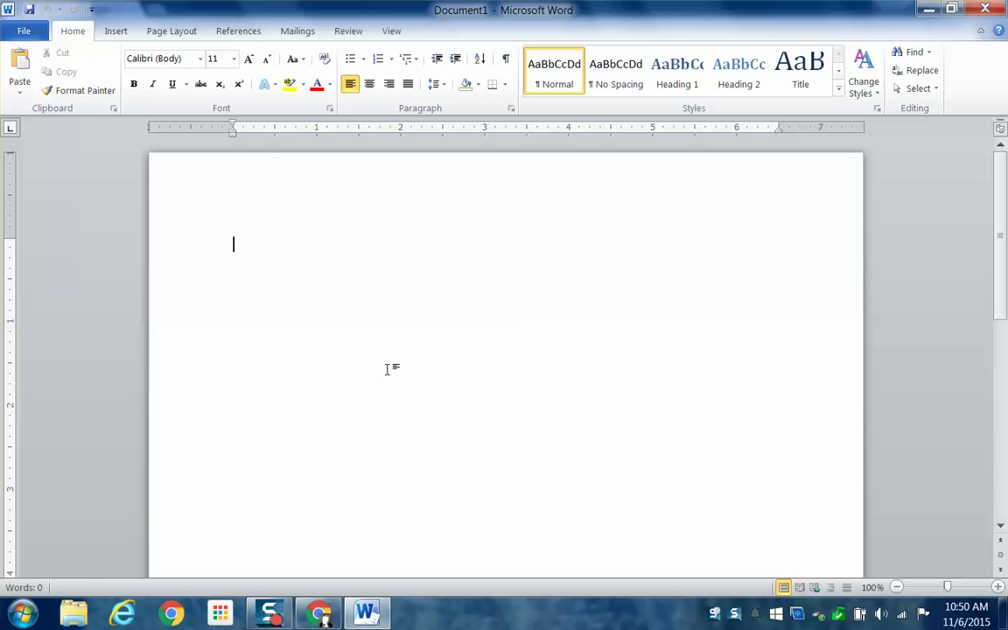
Type 'Word Window' on the first line of Document1, fixing the typo.
mouse_move(318, 612)
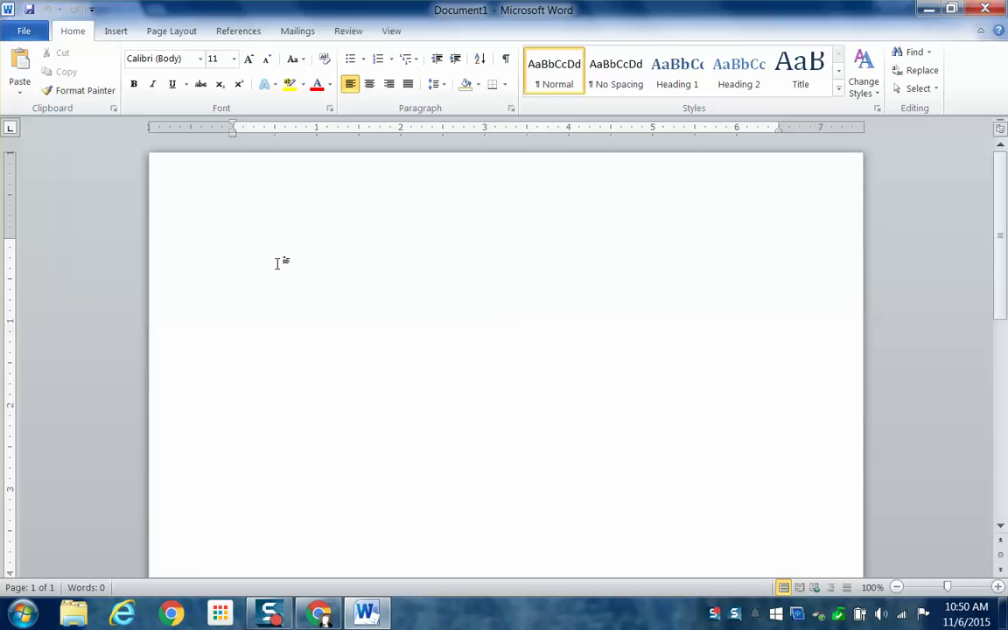
type("od")
key("BackSpace")
type("rd")
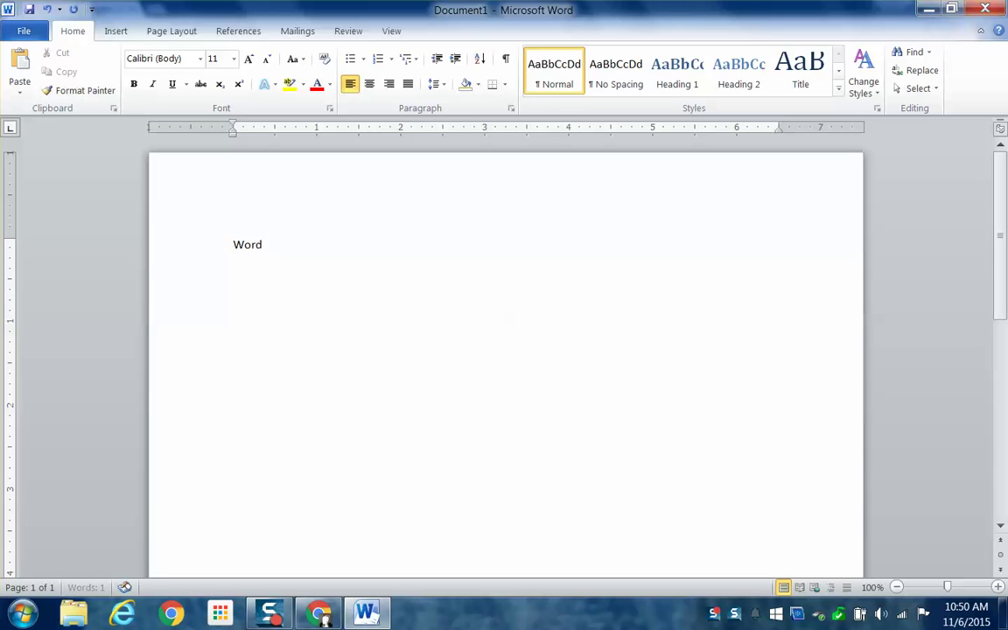
type(" Window")
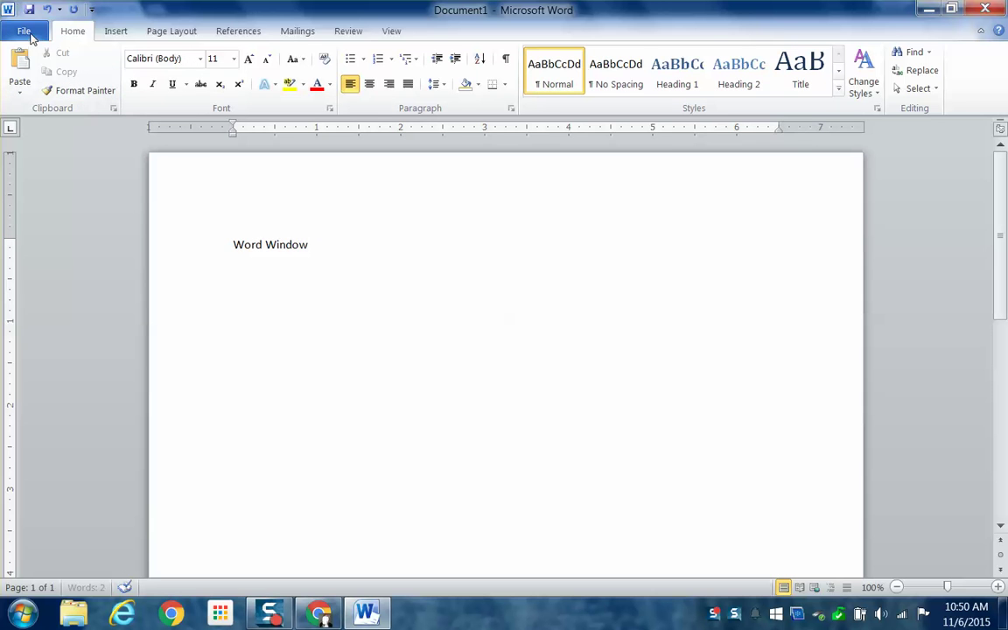
Bring up the Open dialog from the File menu, then cancel it.
left_click(24, 31)
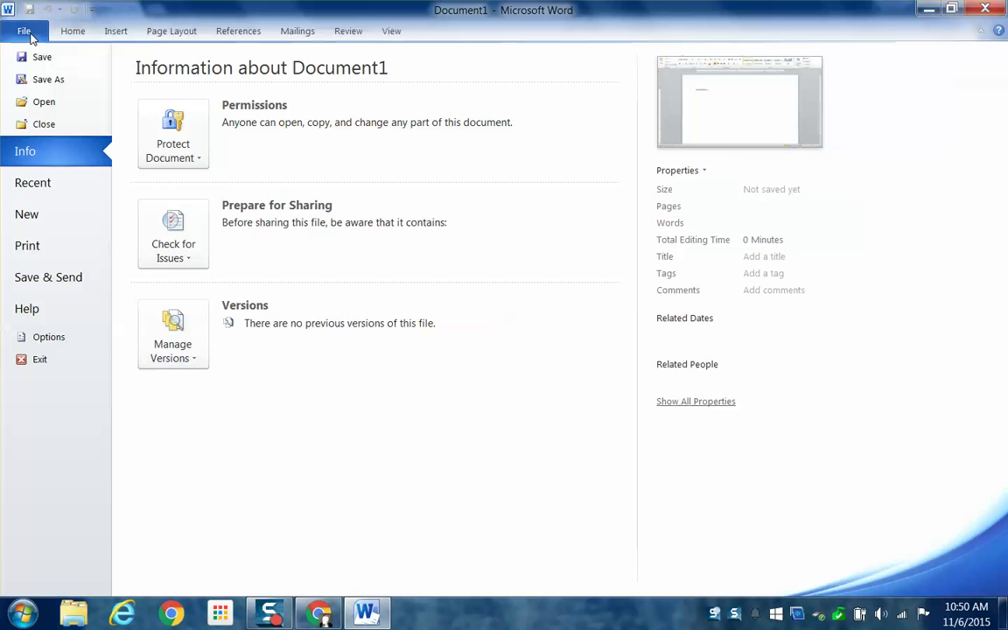
left_click(44, 101)
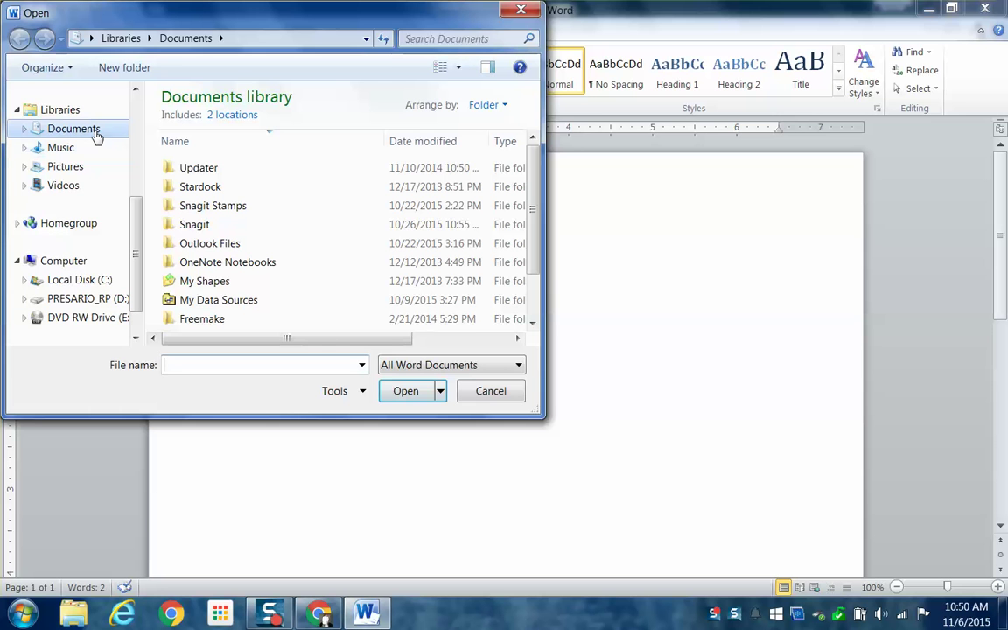
left_click(484, 393)
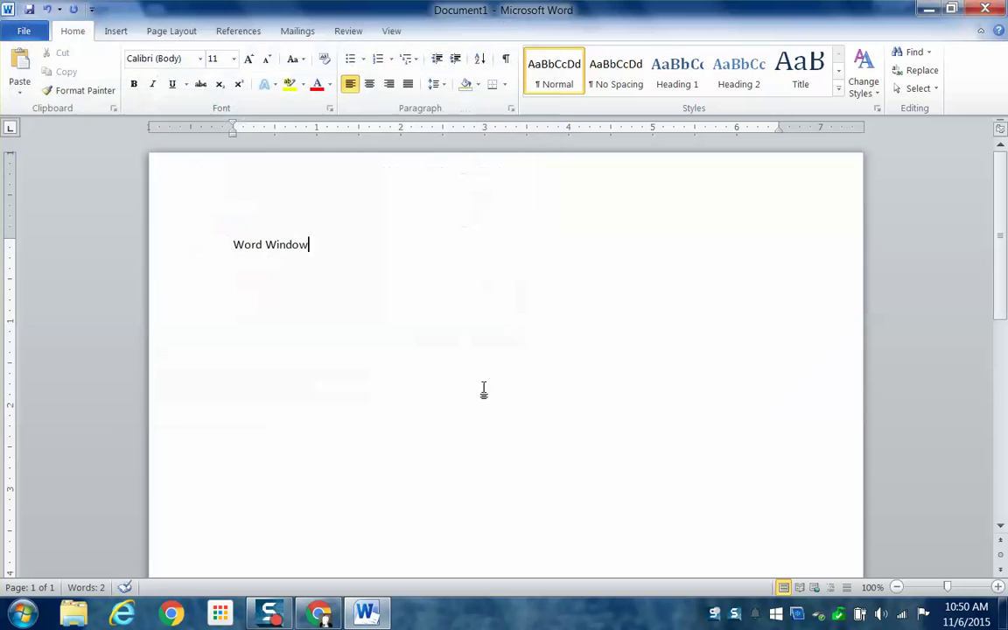
Minimize Word and start Microsoft Excel 2010 from the Start menu.
left_click(929, 9)
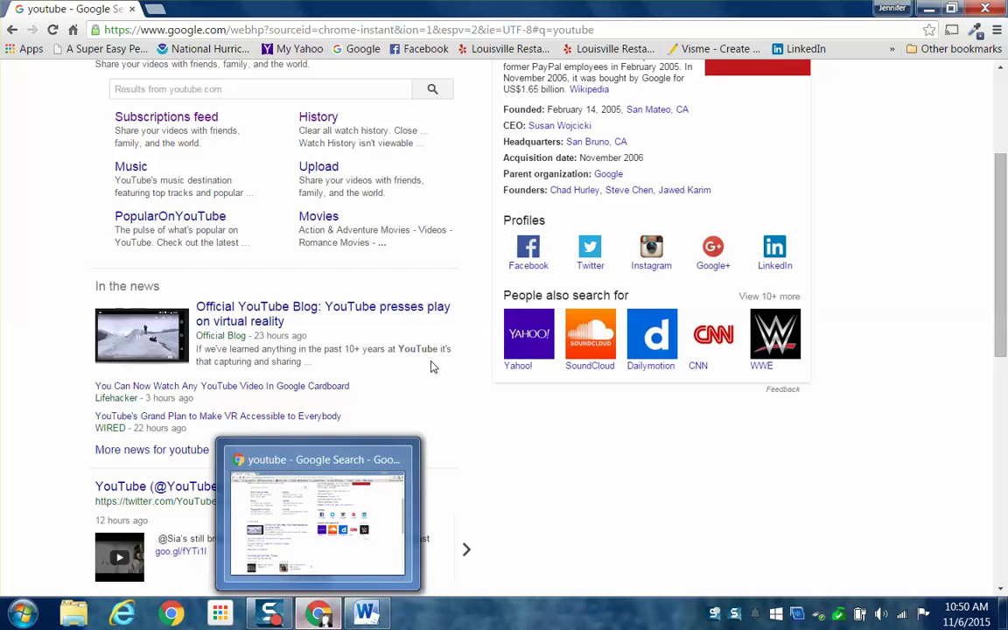
left_click(23, 615)
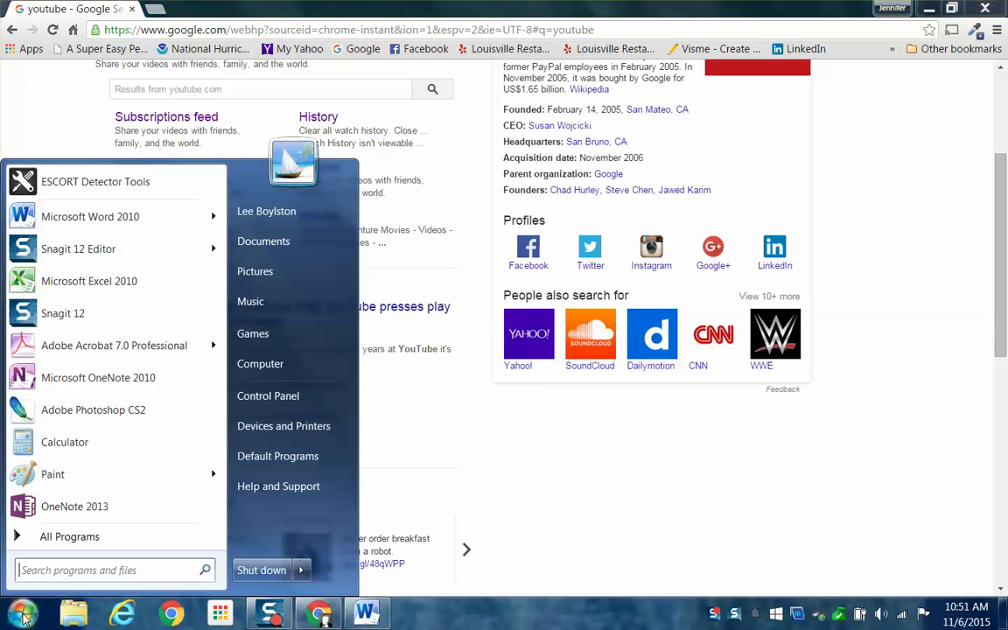
left_click(99, 284)
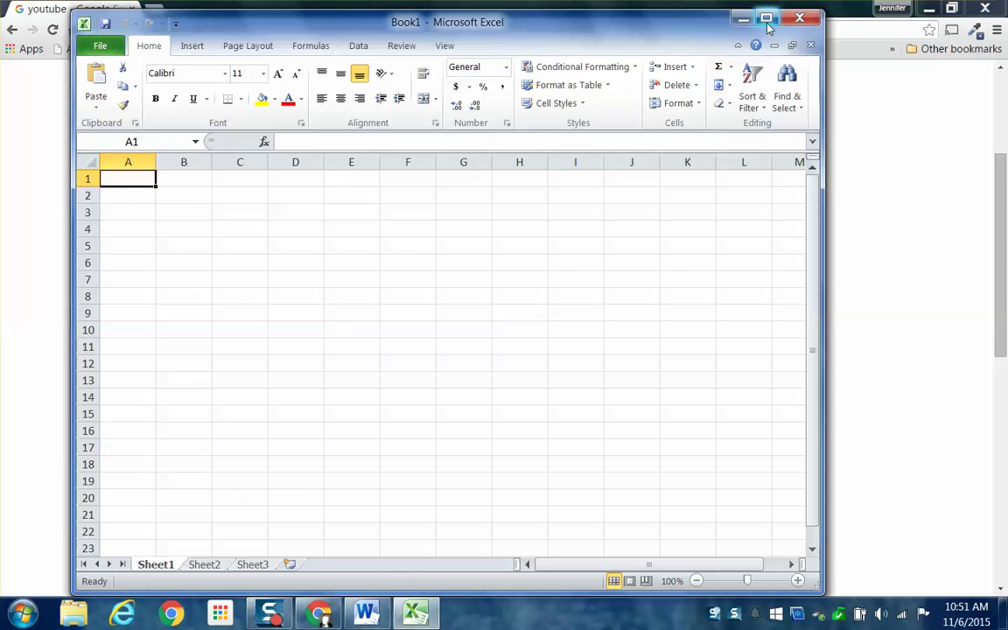
Maximize, then minimize Excel, minimize Chrome, and restore Excel from the taskbar.
left_click(764, 18)
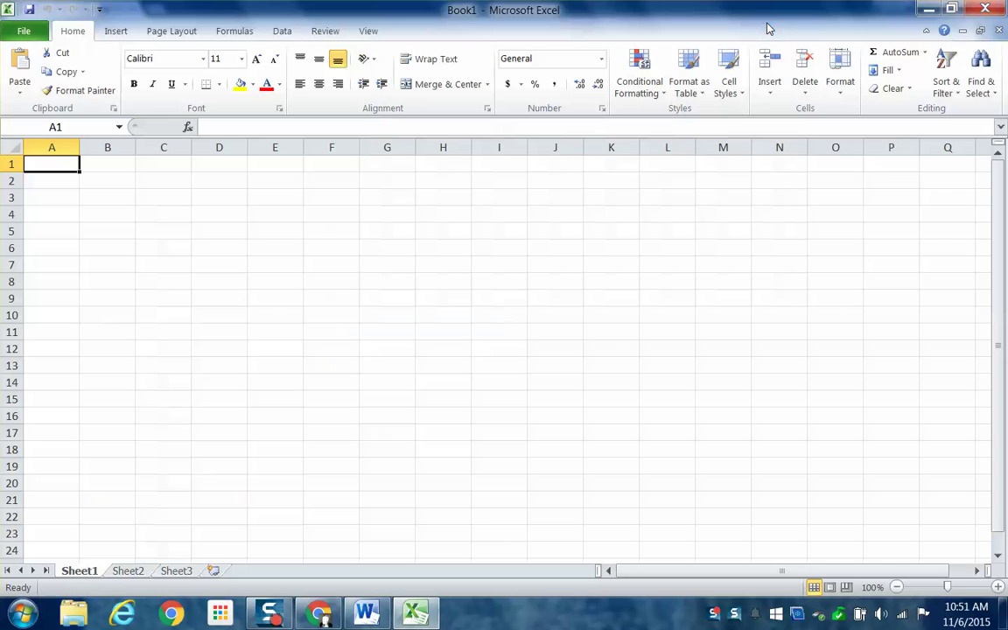
left_click(928, 9)
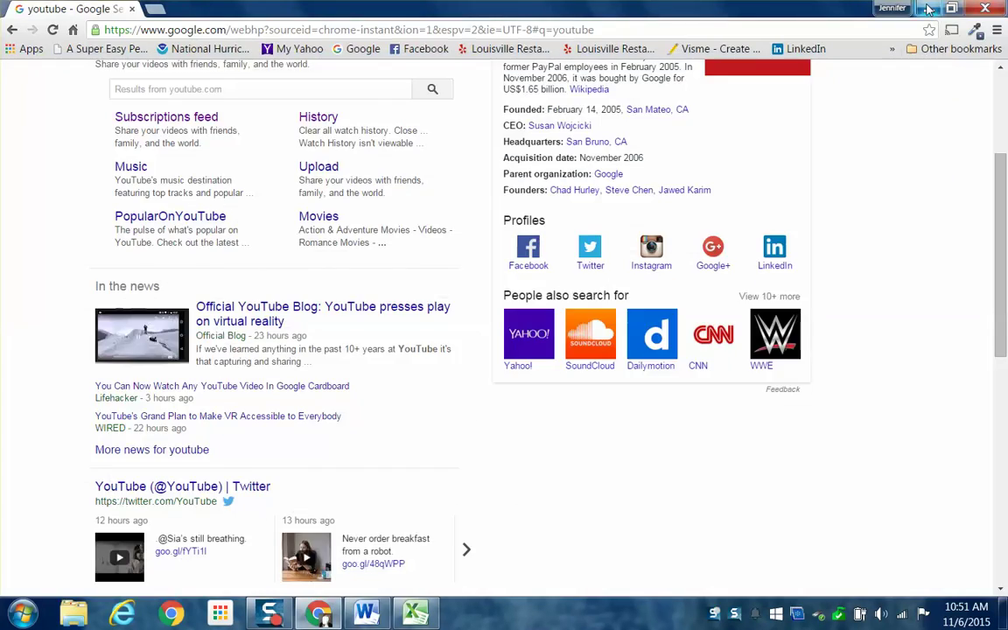
left_click(926, 9)
left_click(414, 612)
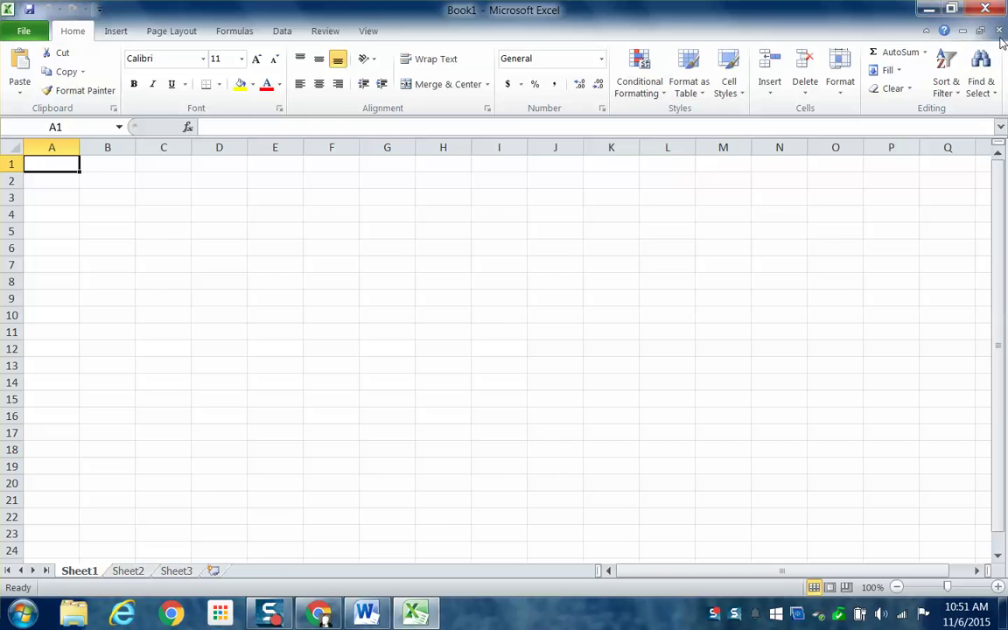
Restore Excel down to a window on the right side of the desktop, then switch to Word.
left_click(953, 10)
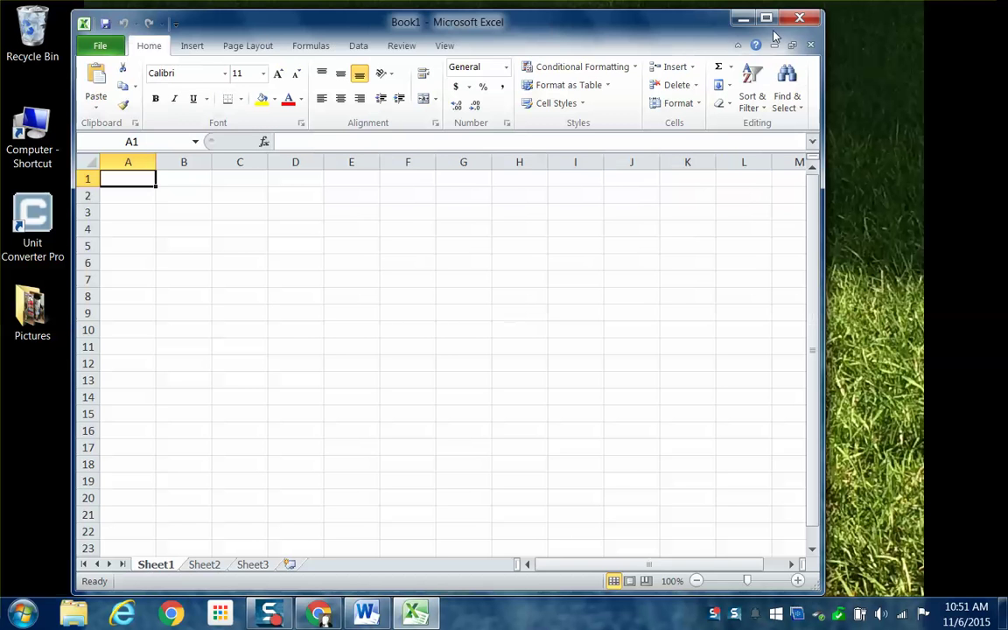
left_click_drag(670, 34, 961, 22)
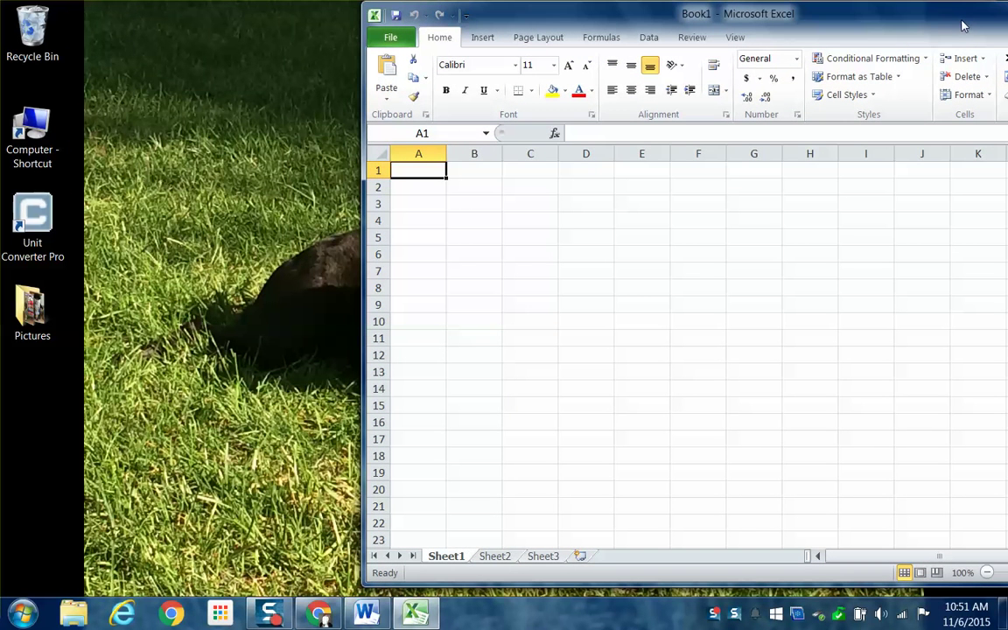
left_click(365, 604)
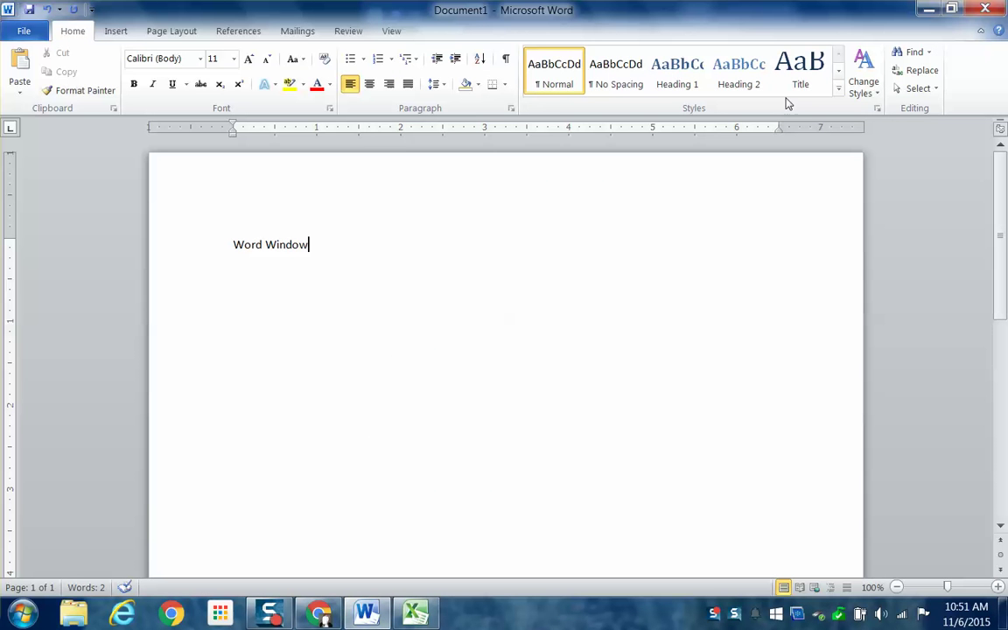
Restore Word down to a taller window at the top-left over Excel, then bring Chrome forward.
left_click(954, 9)
left_click_drag(681, 165, 515, 51)
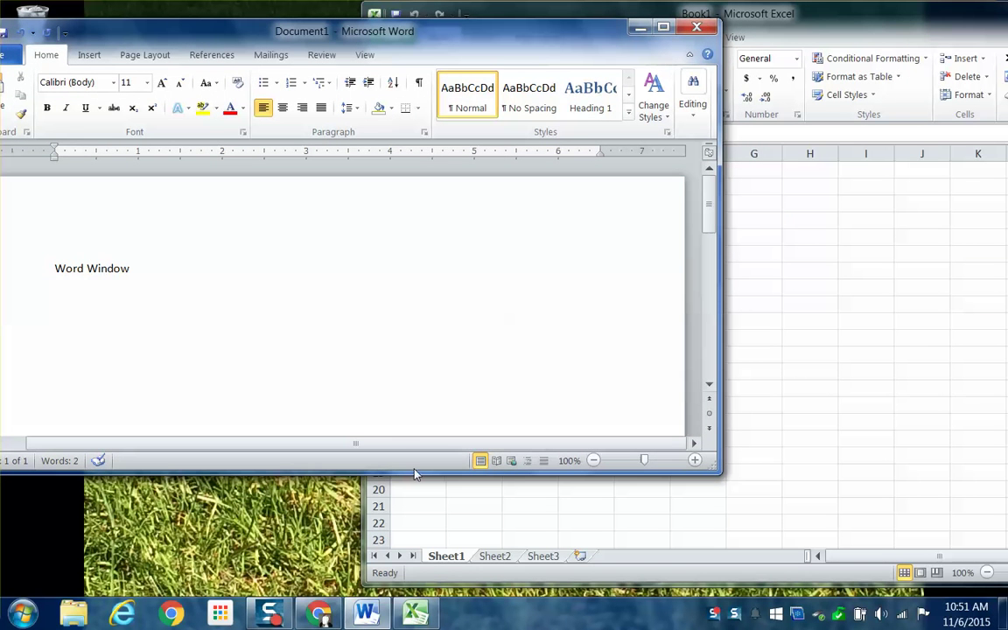
left_click_drag(413, 469, 416, 549)
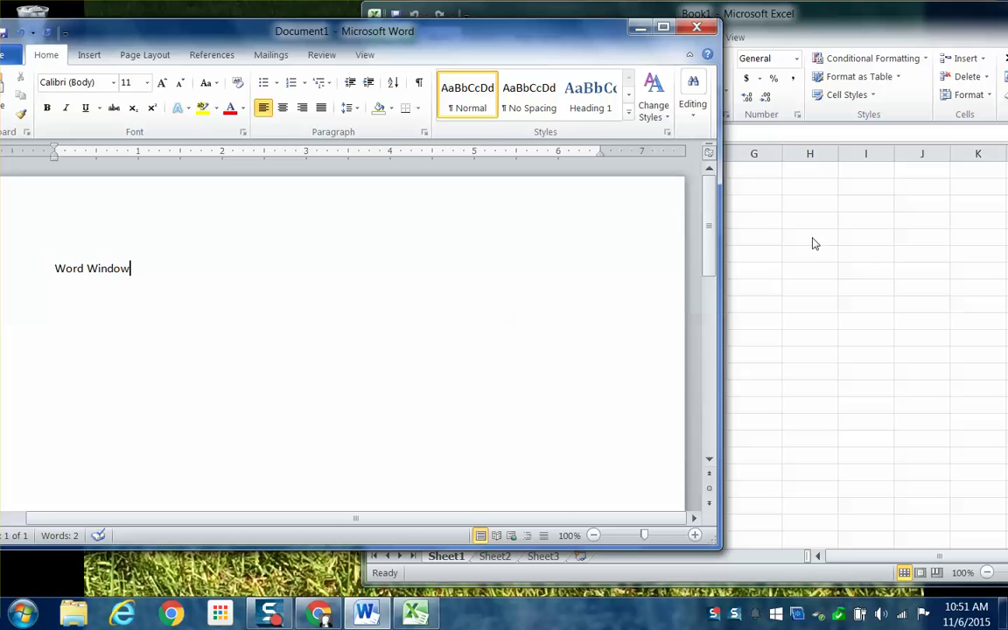
left_click_drag(504, 45, 461, 57)
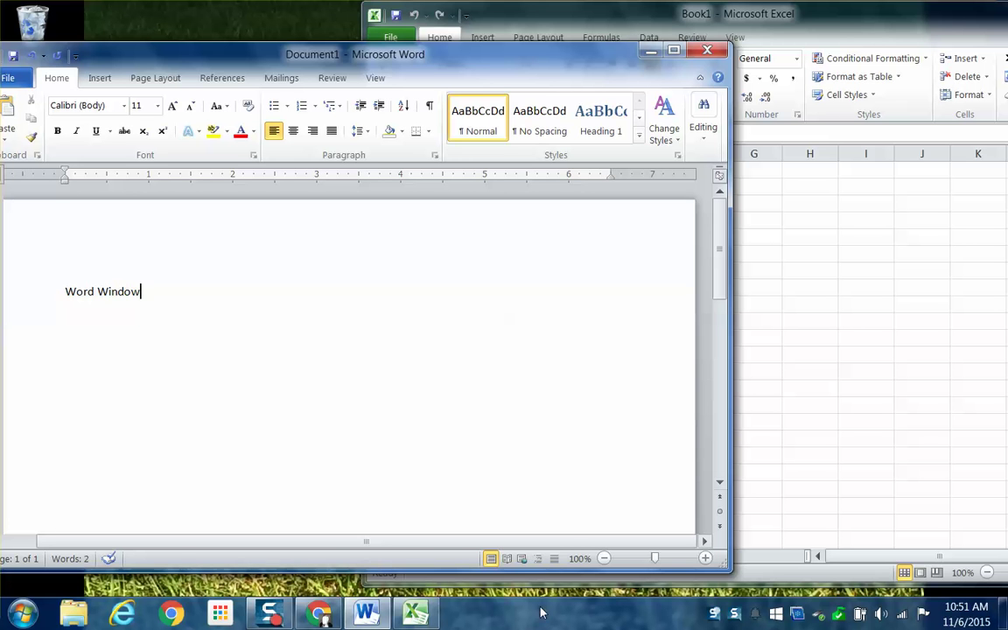
left_click(320, 615)
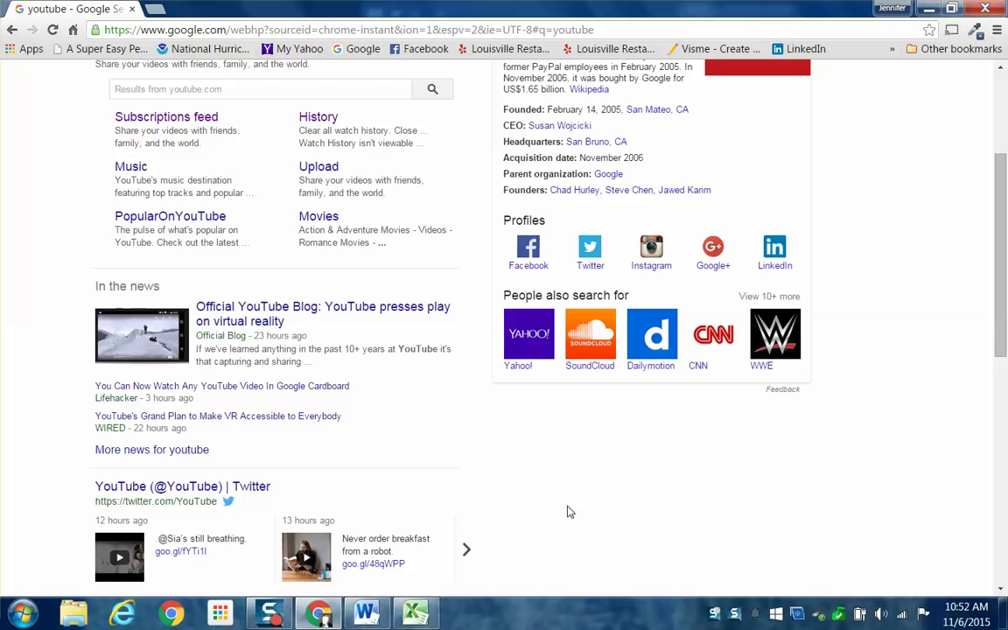